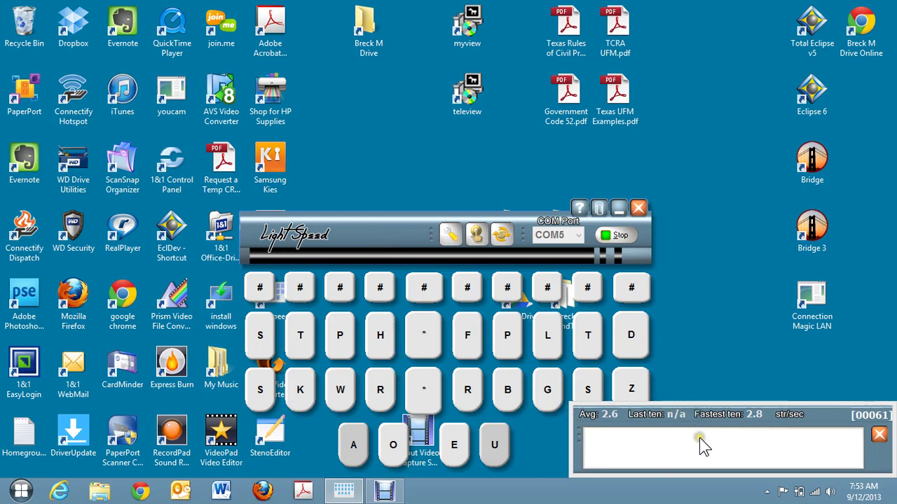
# Write two runs of practice strokes so the counter climbs to 00085, averaging 1.1 strokes per second
pyautogui.write('STKPWHRSTPHAO')
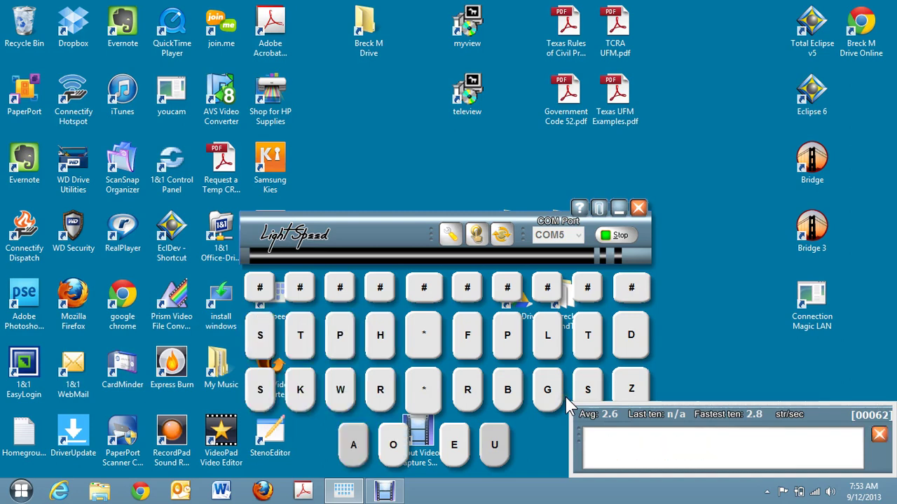
pyautogui.write('STKPWHRAOSKWREUFPLTFRPLTS')
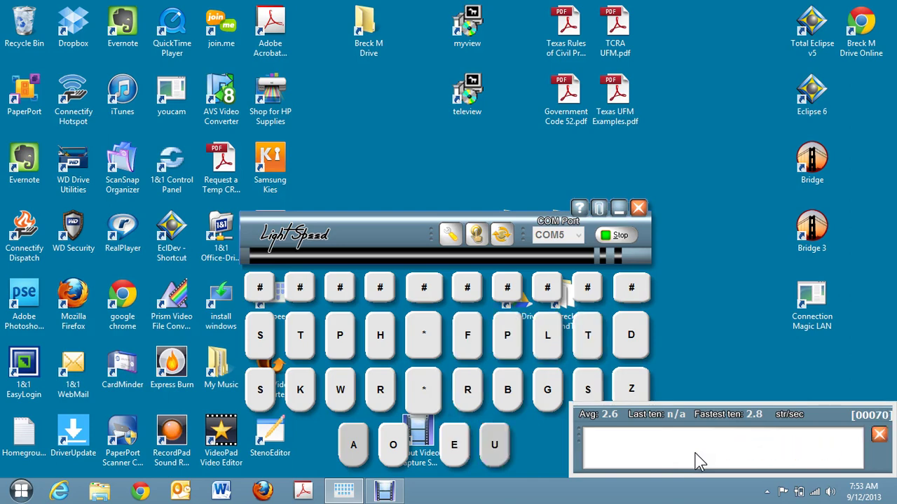
pyautogui.write('FRPLTSSTKPWRSTKPWHRFRPLGT')
pyautogui.write('AFPLTPWFPLTFLFLTFTFPLFLHEUFPLTFLFPTAFPLT')
# Open the threshold settings and check the H (300/300), A (100) and R (300/300) thresholds
pyautogui.click(475, 235)
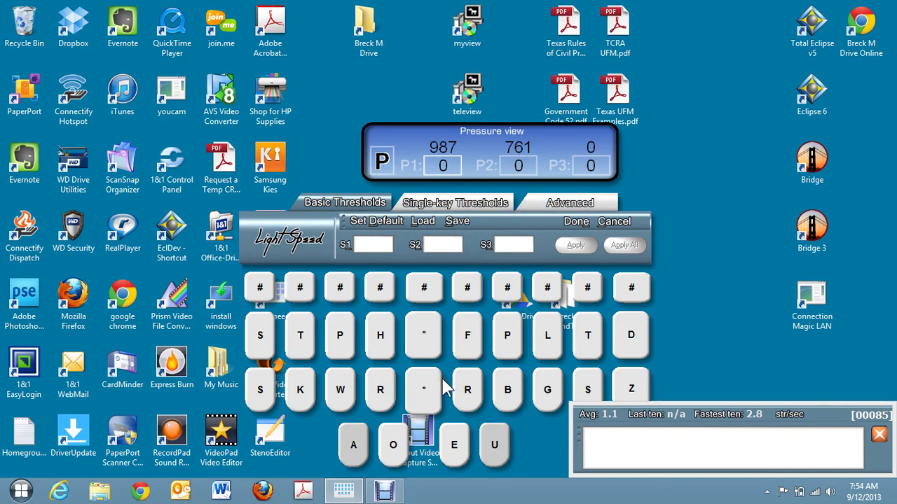
pyautogui.press('h')
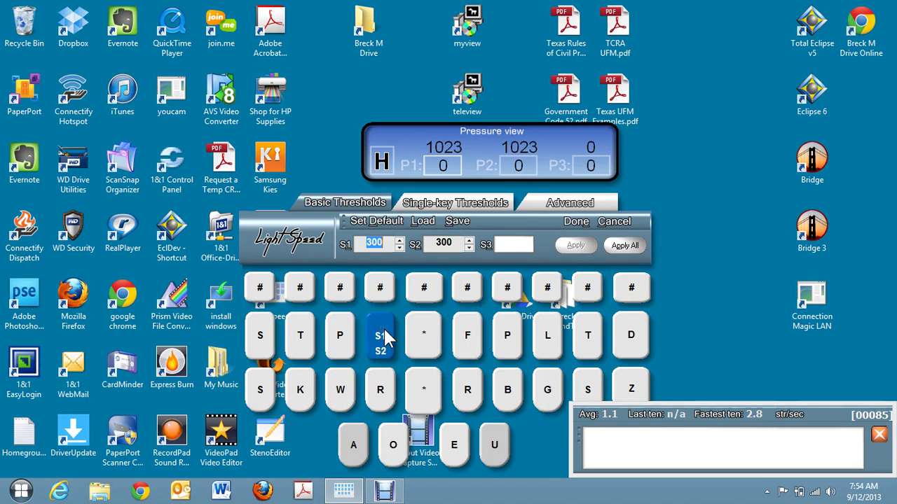
pyautogui.press('a')
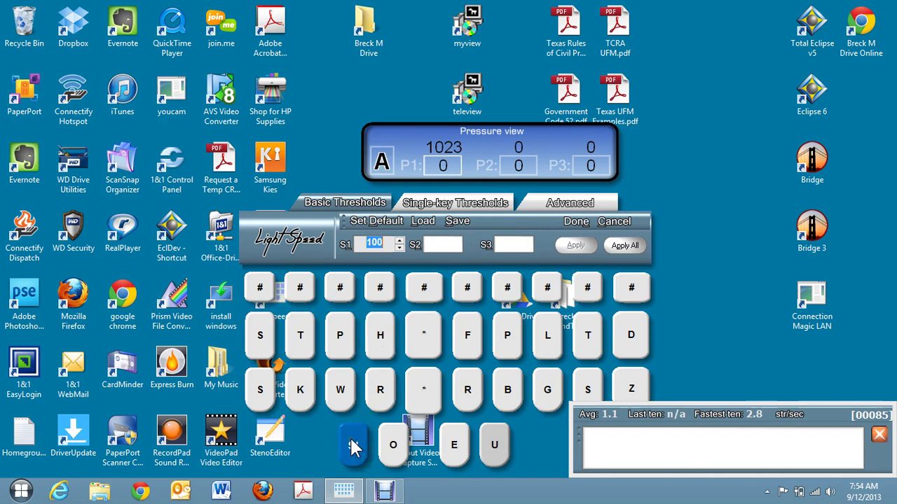
pyautogui.press('r')
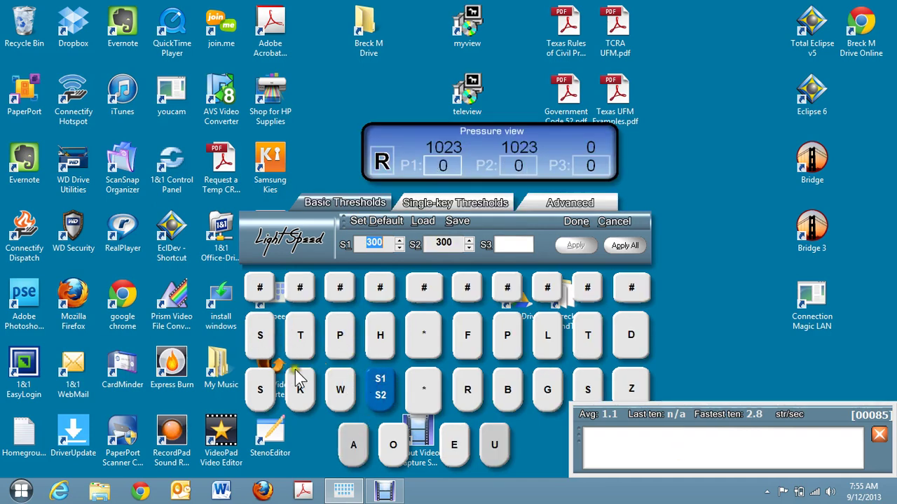
# Step through the S, T, K, P, W, H and R keys, ending on H at 300/300
pyautogui.press('s')
pyautogui.press('s')
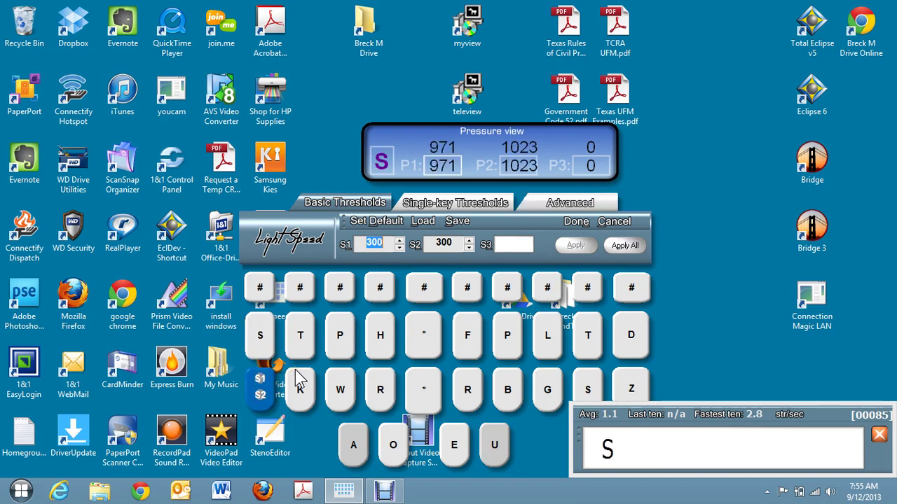
pyautogui.press('t')
pyautogui.press('k')
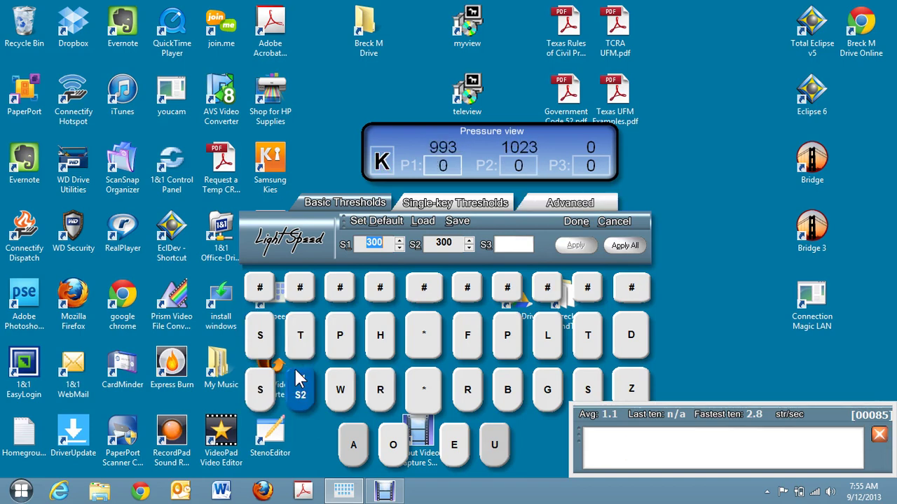
pyautogui.press('p')
pyautogui.press('w')
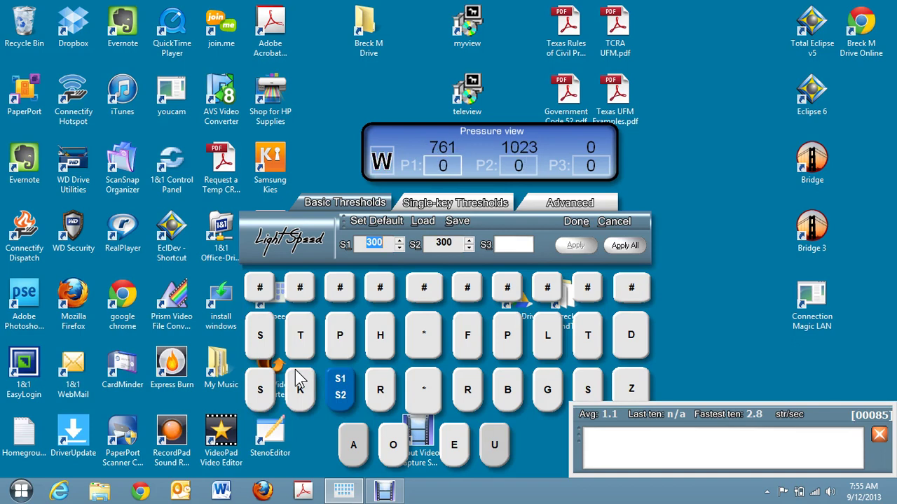
pyautogui.press('h')
pyautogui.press('r')
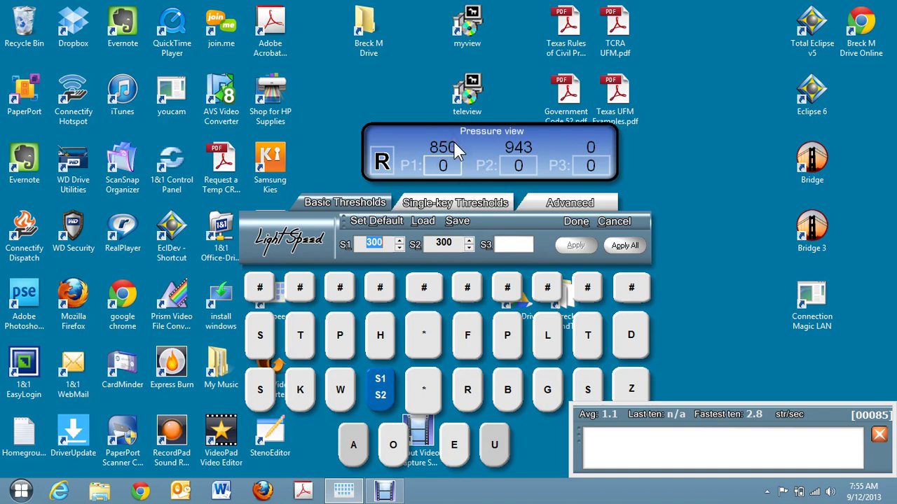
pyautogui.press('h')
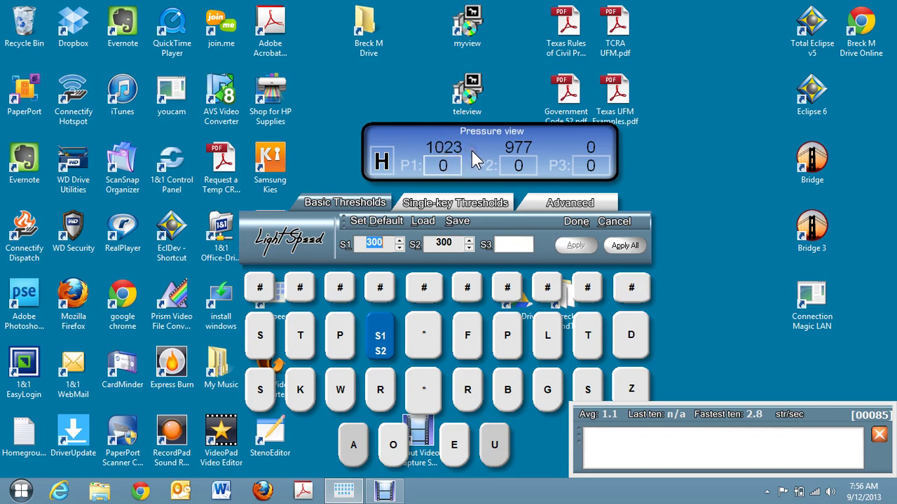
# Stroke on the keyboard until the right-hand L key's 300/300 thresholds are selected
pyautogui.write('H')
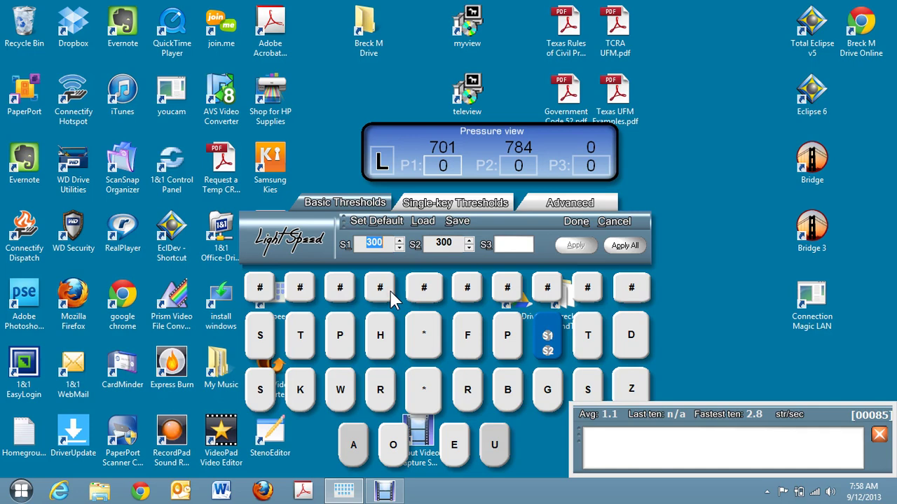
# Compare the asterisk keys and right R key, ending on the lower asterisk's three 300 thresholds
pyautogui.click(424, 389)
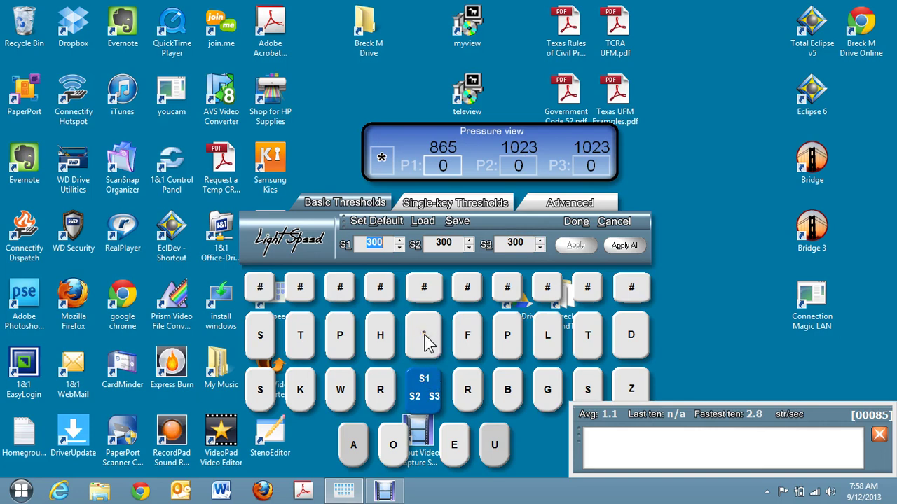
pyautogui.click(428, 339)
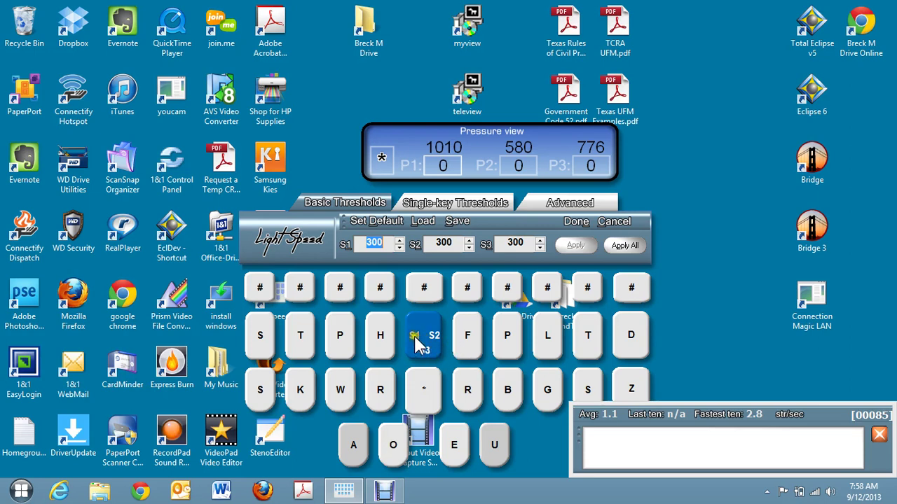
pyautogui.click(417, 388)
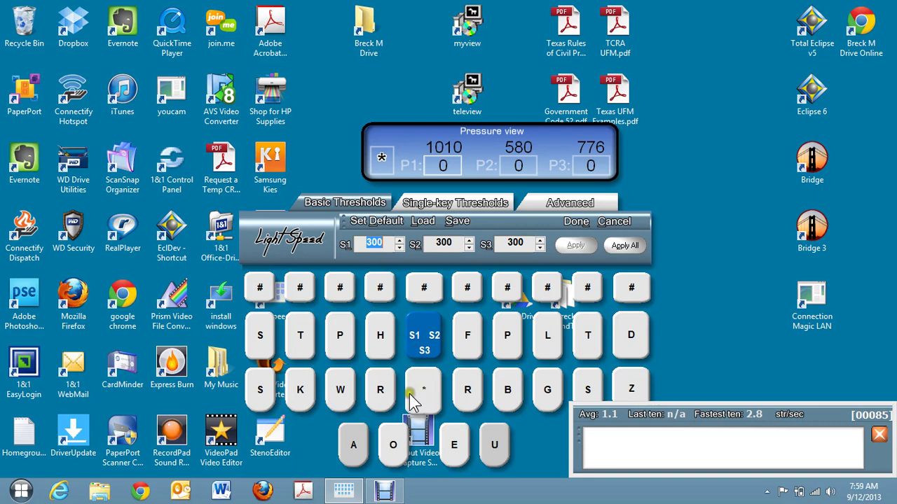
pyautogui.click(454, 359)
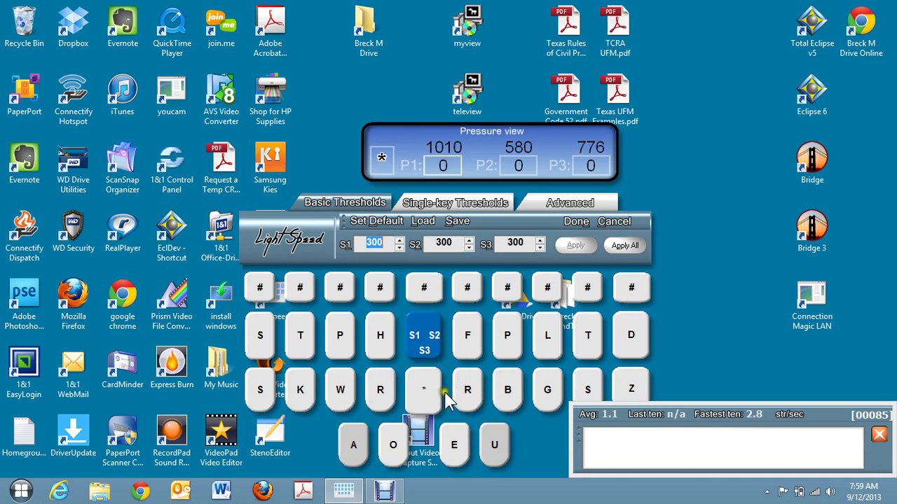
pyautogui.press('r')
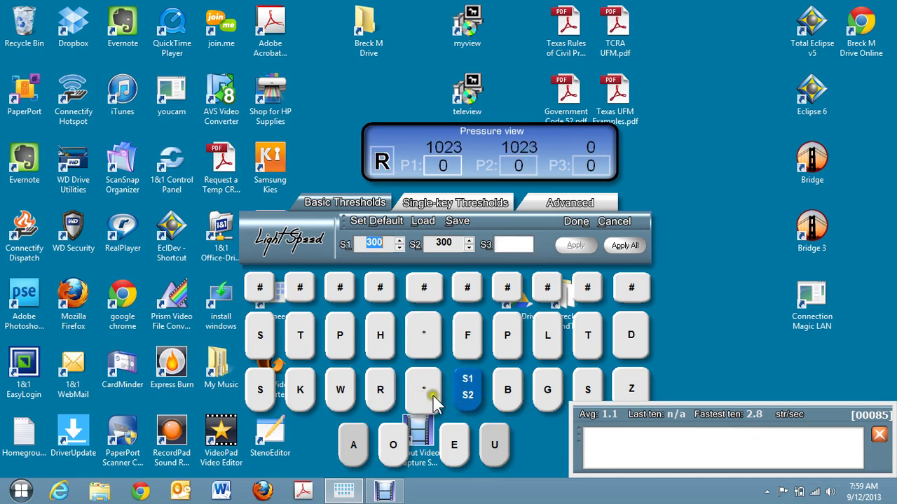
pyautogui.click(440, 405)
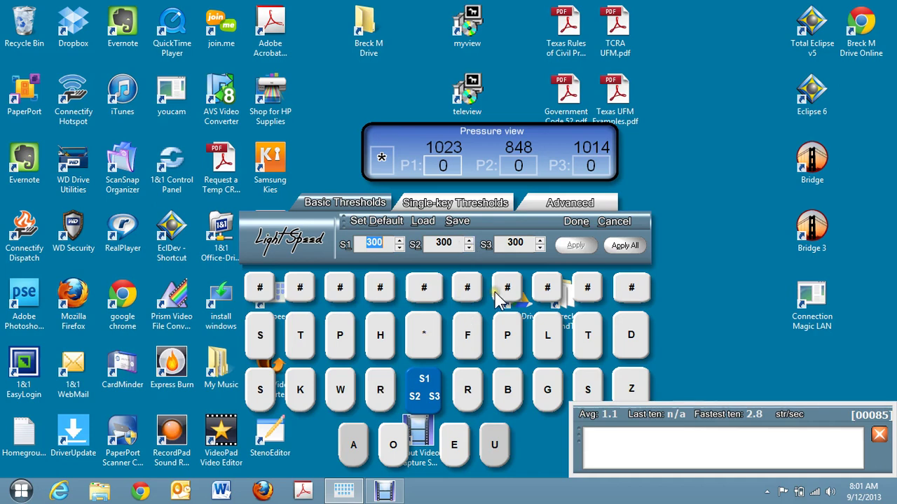
# Cancel the threshold settings and answer Yes to discard the changes
pyautogui.click(613, 224)
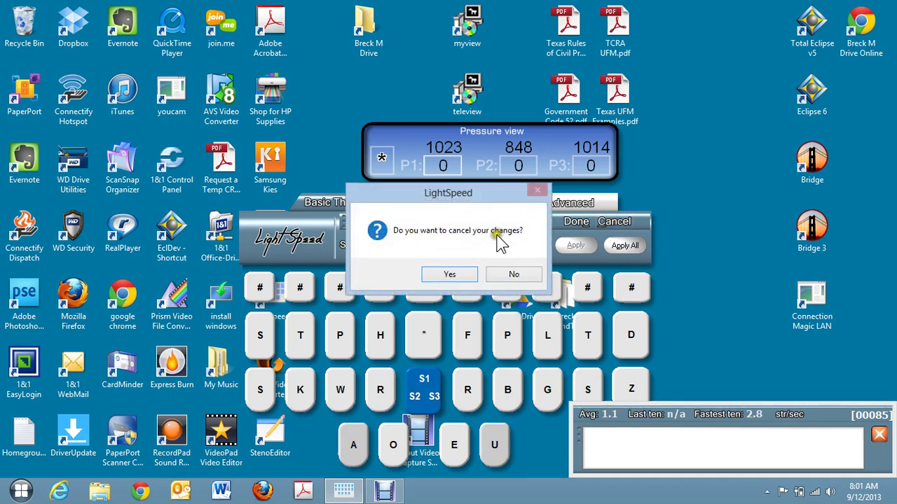
pyautogui.click(452, 274)
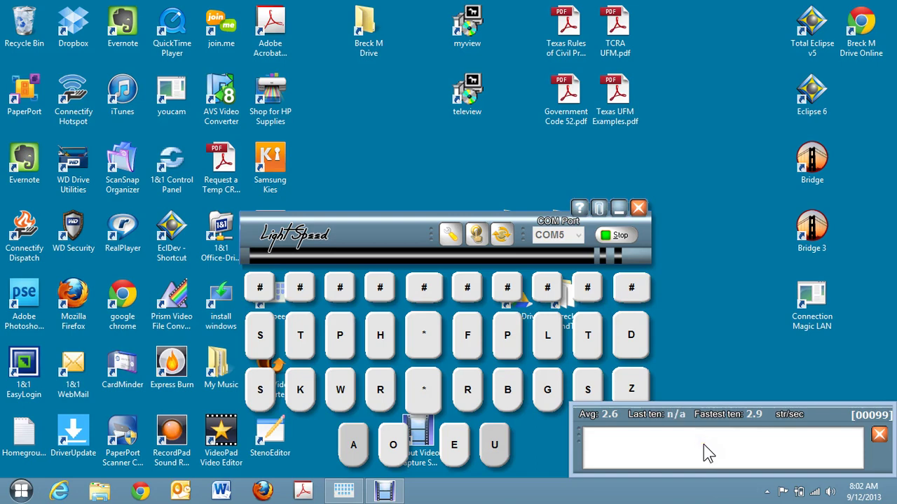
# Operate the stats window and dialogs while the stroke counter reaches 00099
pyautogui.click(721, 453)
pyautogui.click(698, 451)
pyautogui.click(699, 449)
pyautogui.click(450, 348)
pyautogui.click(448, 272)
# Reopen the Single-key Thresholds page, showing asterisk readings 1023, 848 and 1014
pyautogui.click(475, 239)
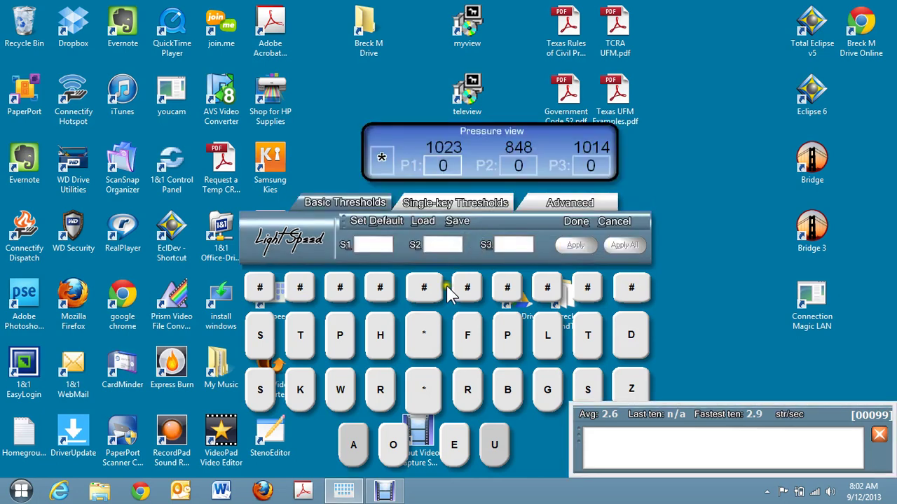